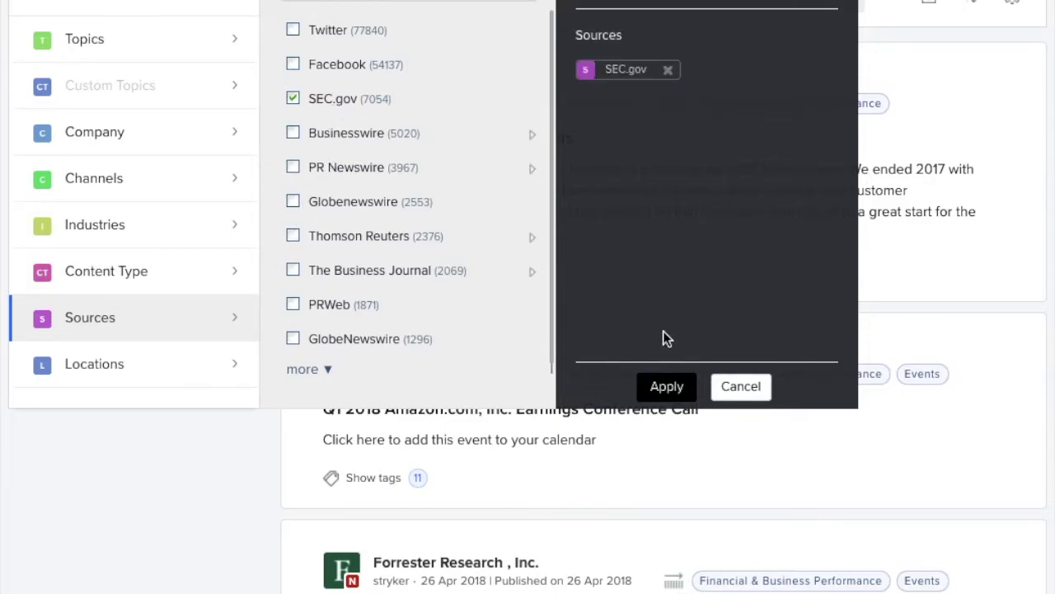
Step: Filter the newsfeed to SEC.gov filings and open the Topics filter list
click(671, 387)
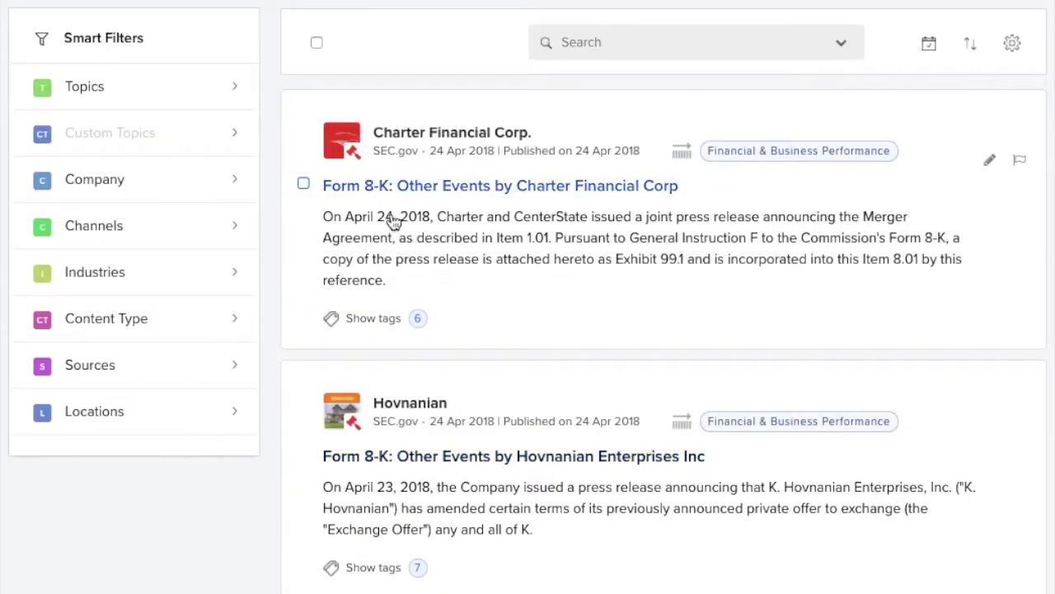
click(184, 97)
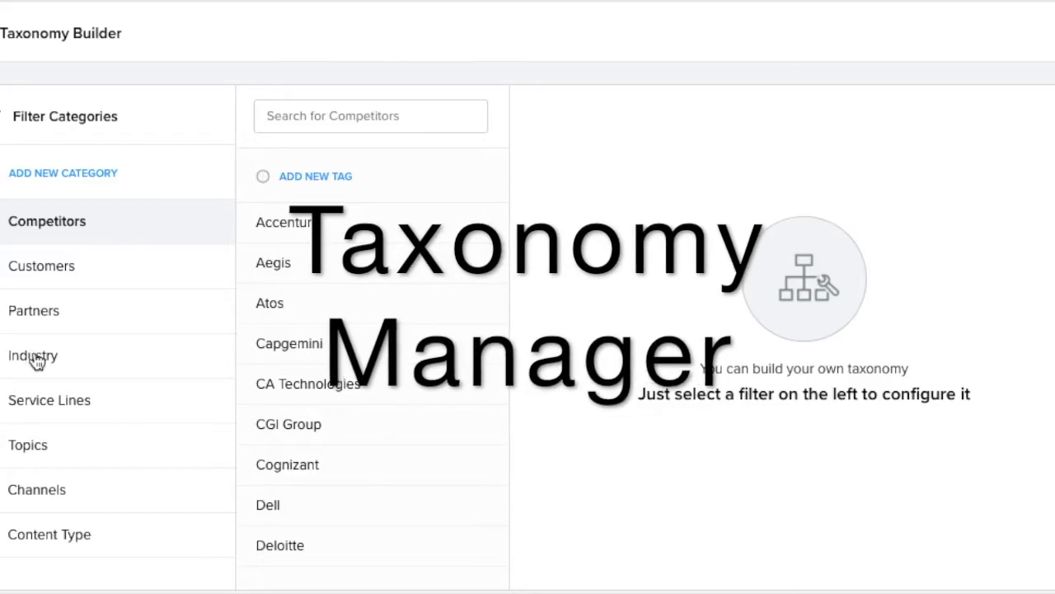
Step: Browse the Industry, Topics and Service Lines tag categories, ending on the Capital Markets tag
click(32, 357)
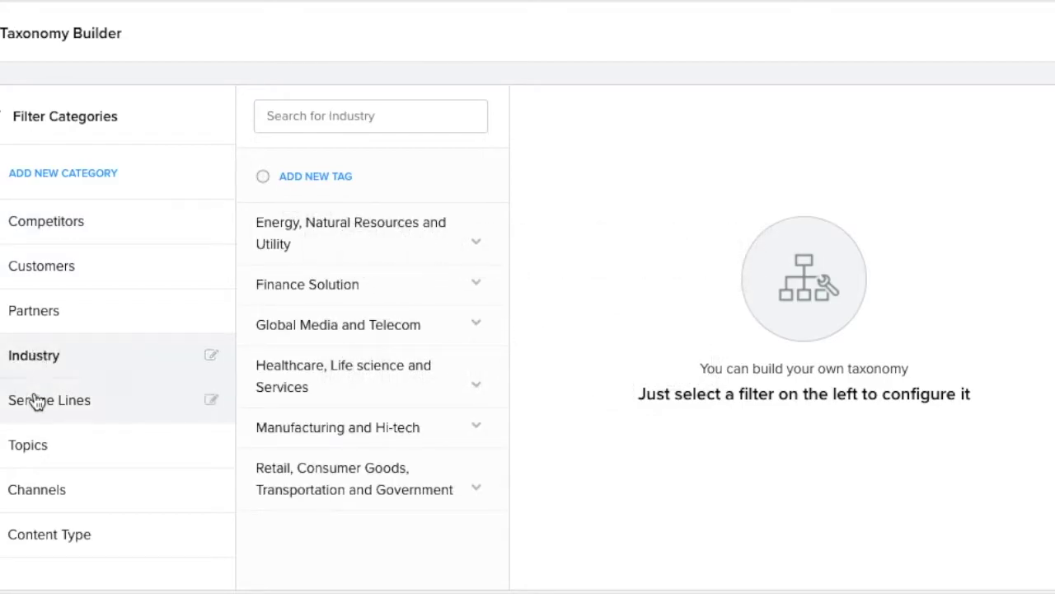
click(32, 449)
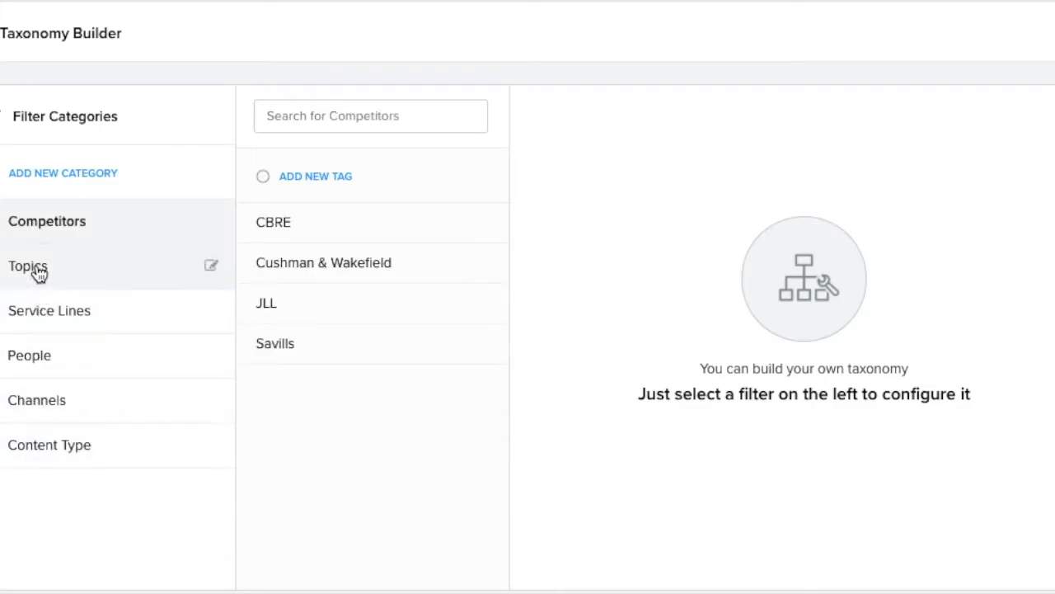
click(39, 273)
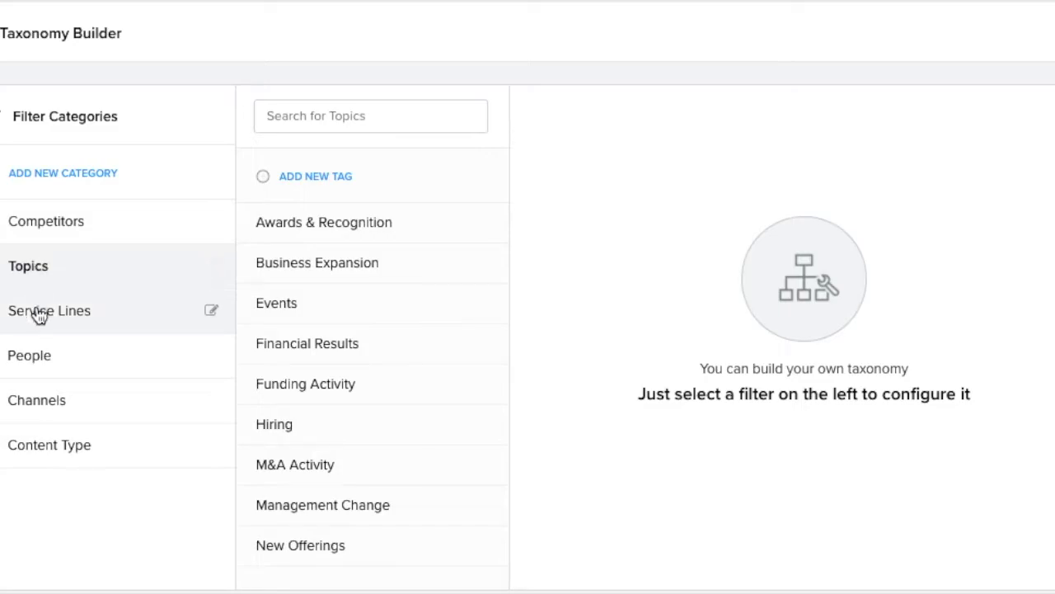
click(38, 317)
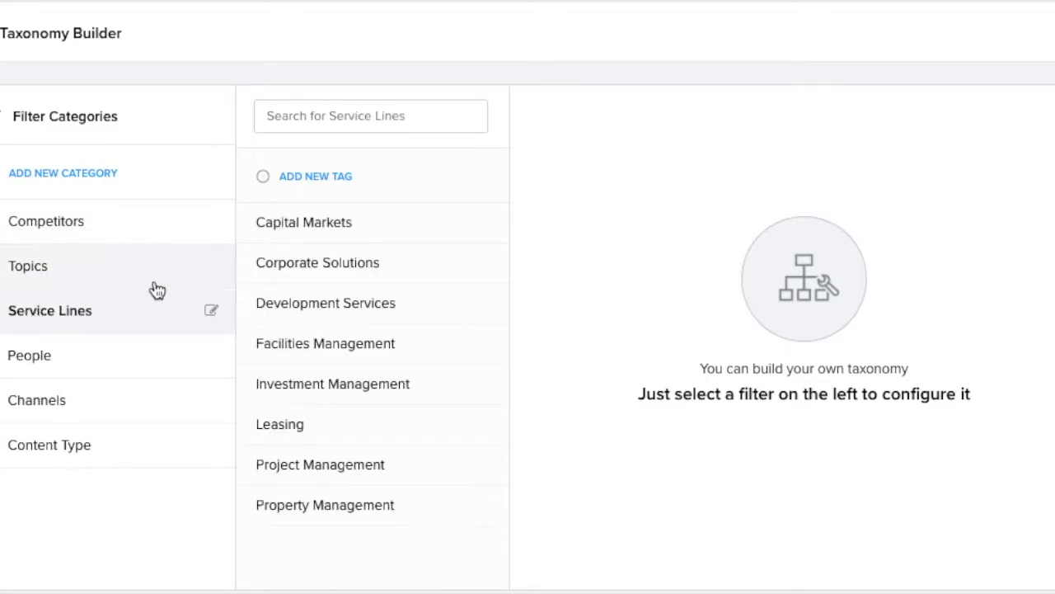
click(340, 230)
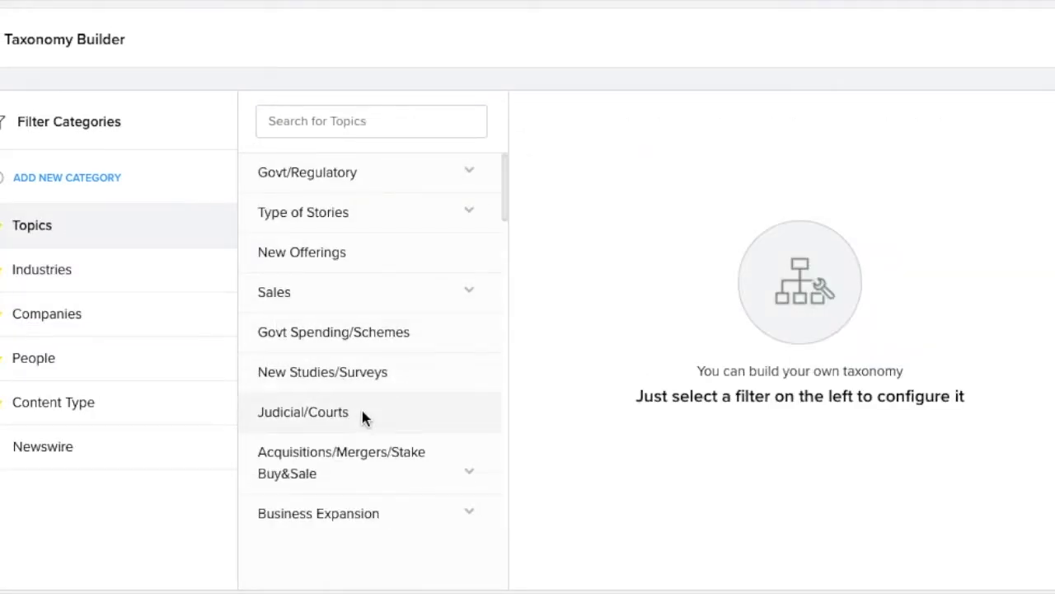
Step: View the Operations Expansion subtopic's settings and its tagging rules
scroll(362, 416, down, 1)
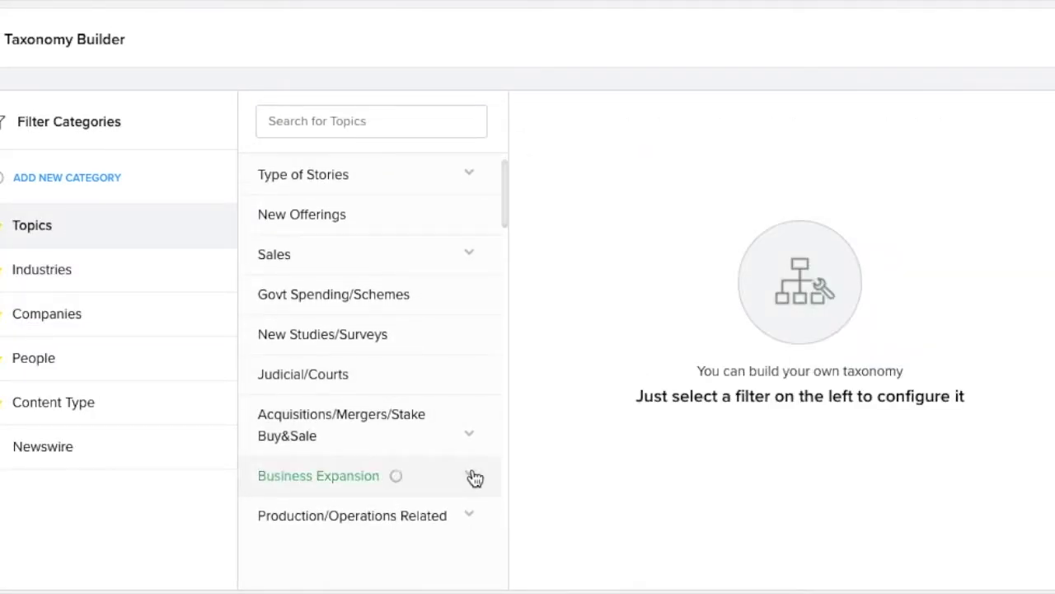
scroll(471, 478, down, 1)
scroll(472, 478, down, 2)
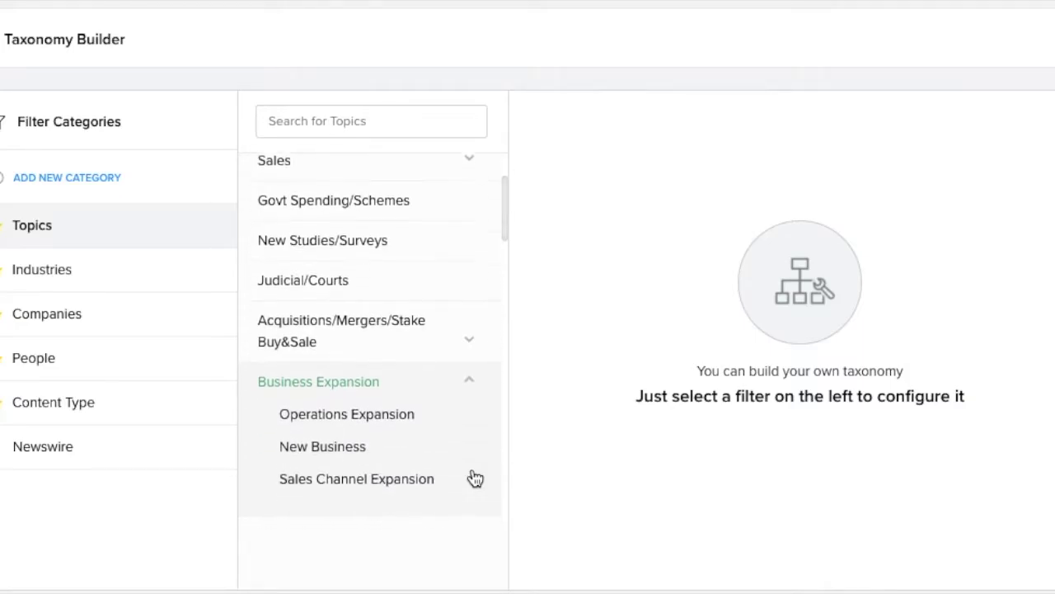
click(384, 399)
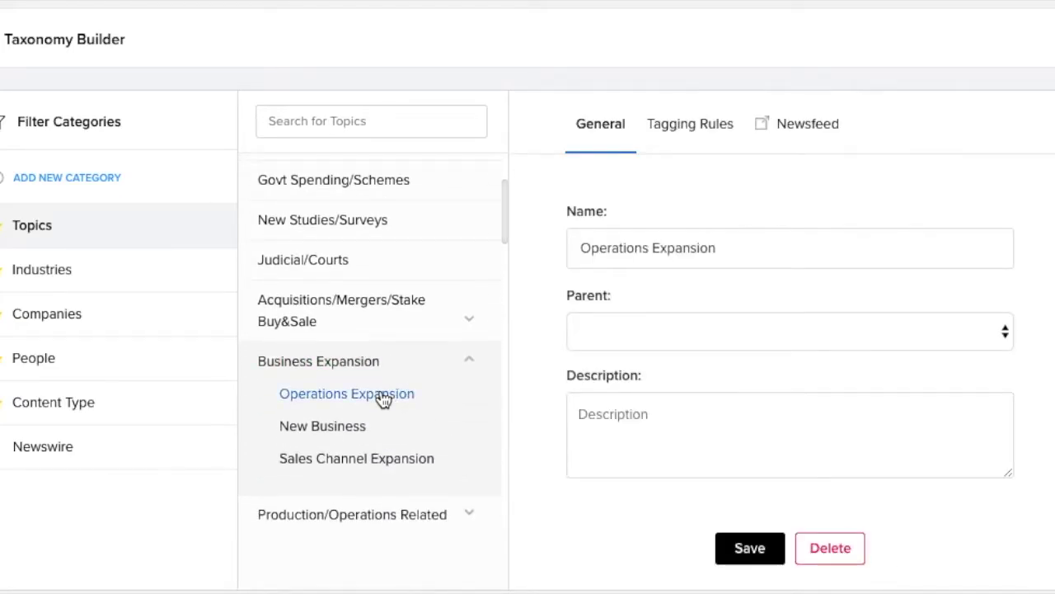
click(693, 142)
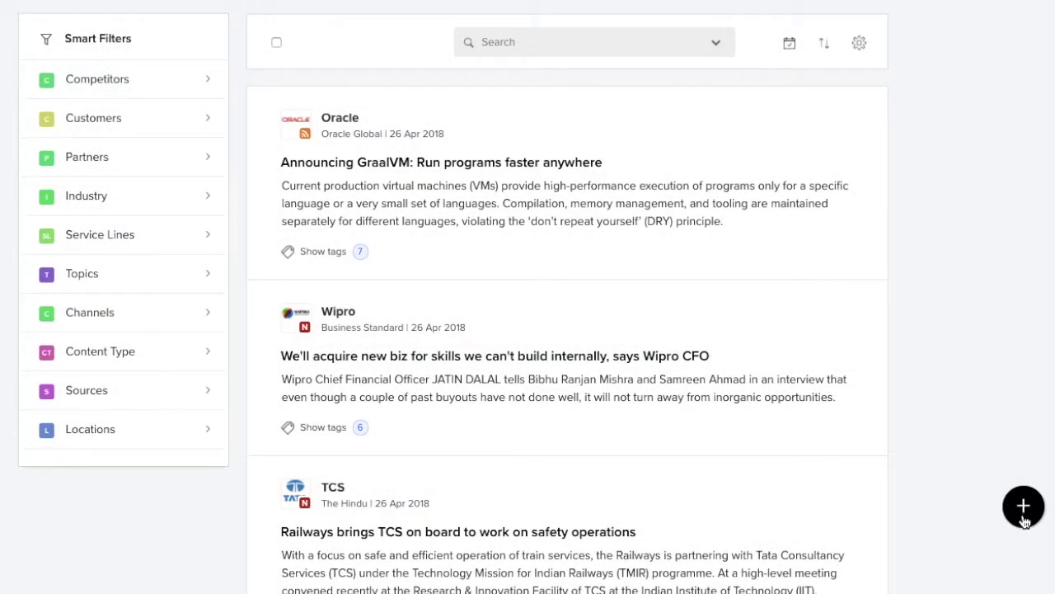
Step: Start a new upload with the pasted Ford article URL and attach a spreadsheet
click(1023, 516)
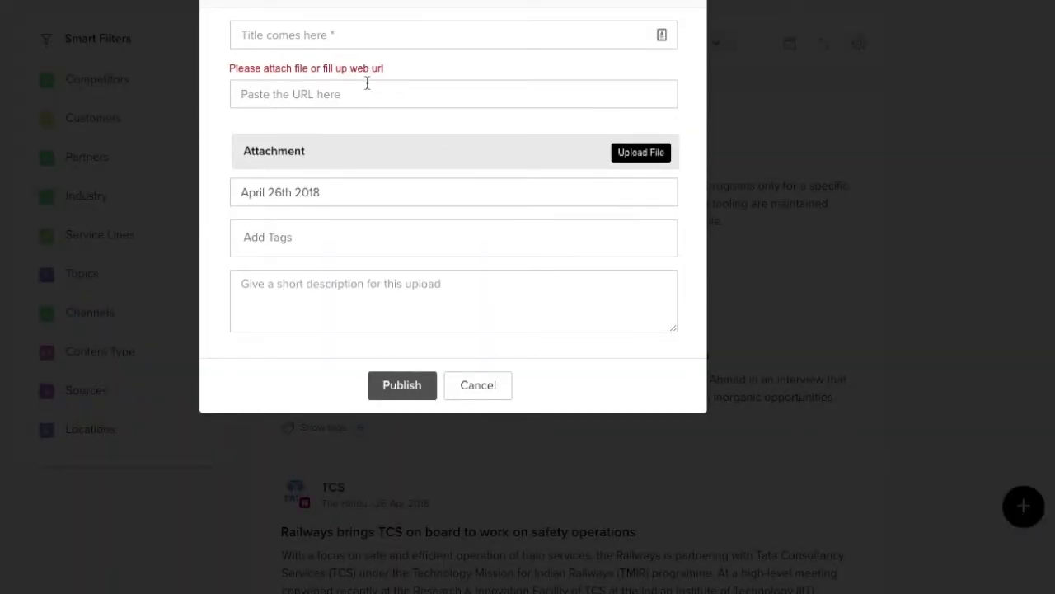
key(ctrl+v)
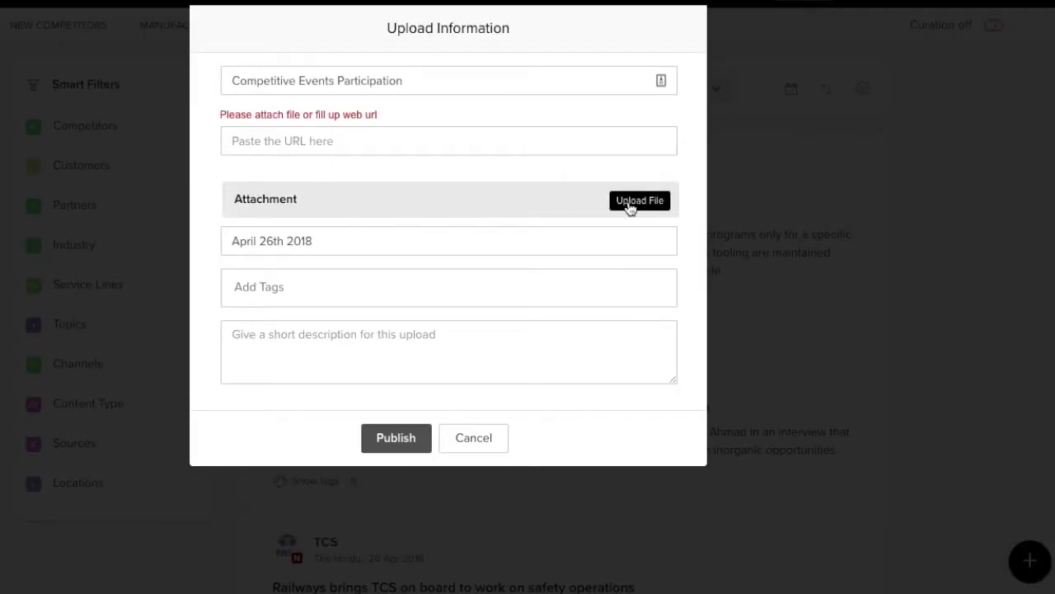
click(627, 202)
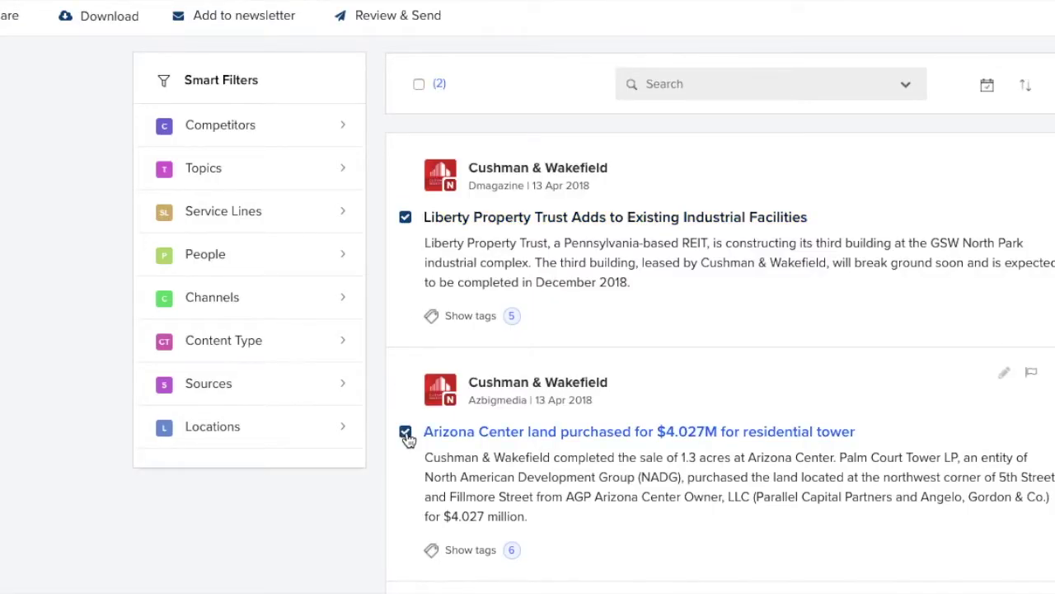
Step: Add both Cushman & Wakefield articles to Colliers Newsletter under Competitor Updates › Cushman & Wakefield
click(236, 32)
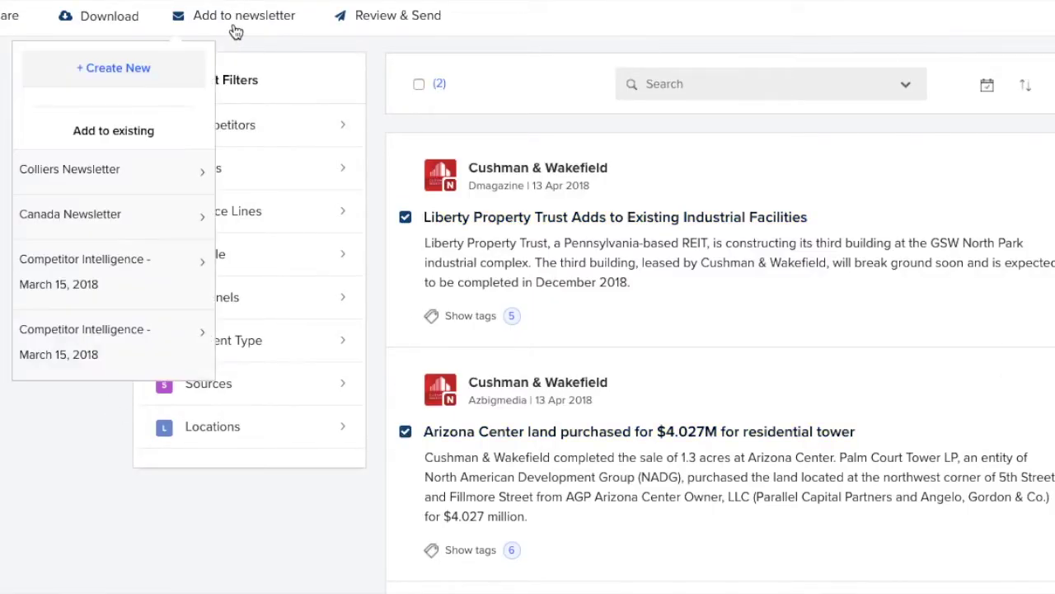
mouse_move(69, 170)
mouse_move(278, 211)
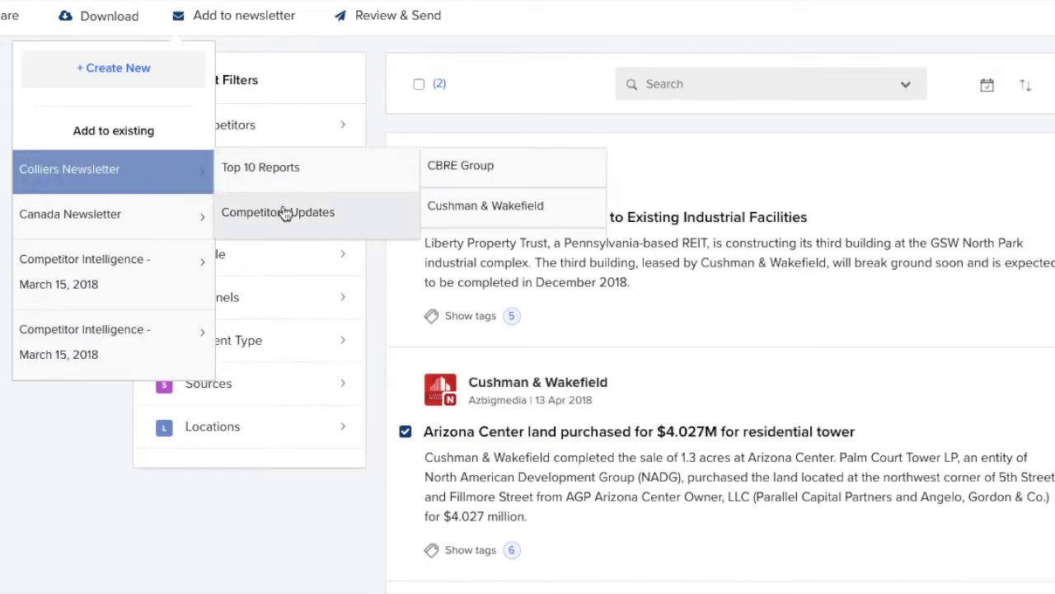
click(519, 208)
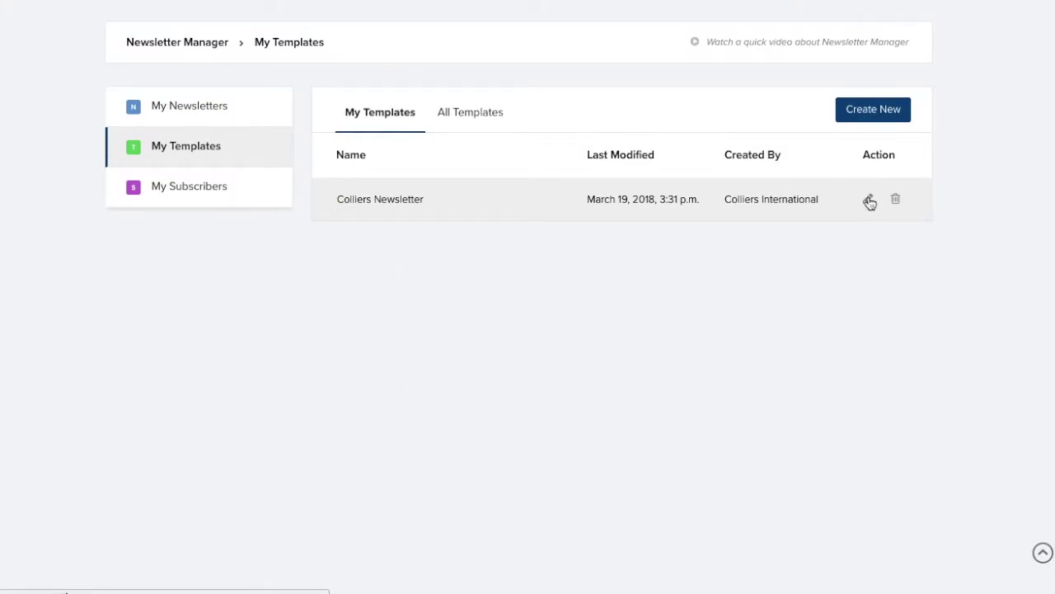
Step: Edit the Colliers Newsletter template, reviewing it and collapsing its Competitors section
click(870, 202)
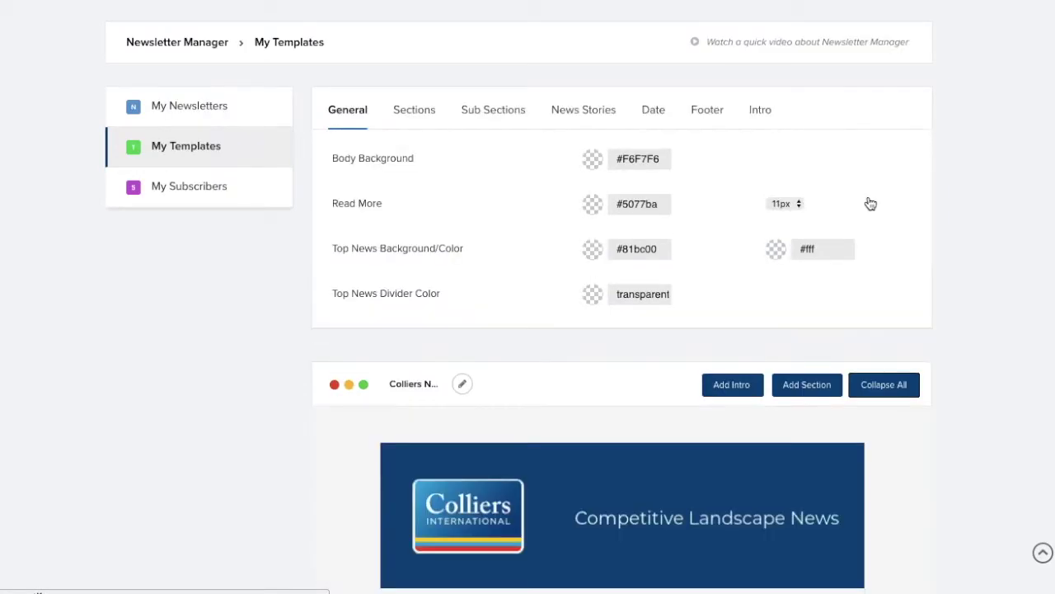
scroll(892, 390, down, 1)
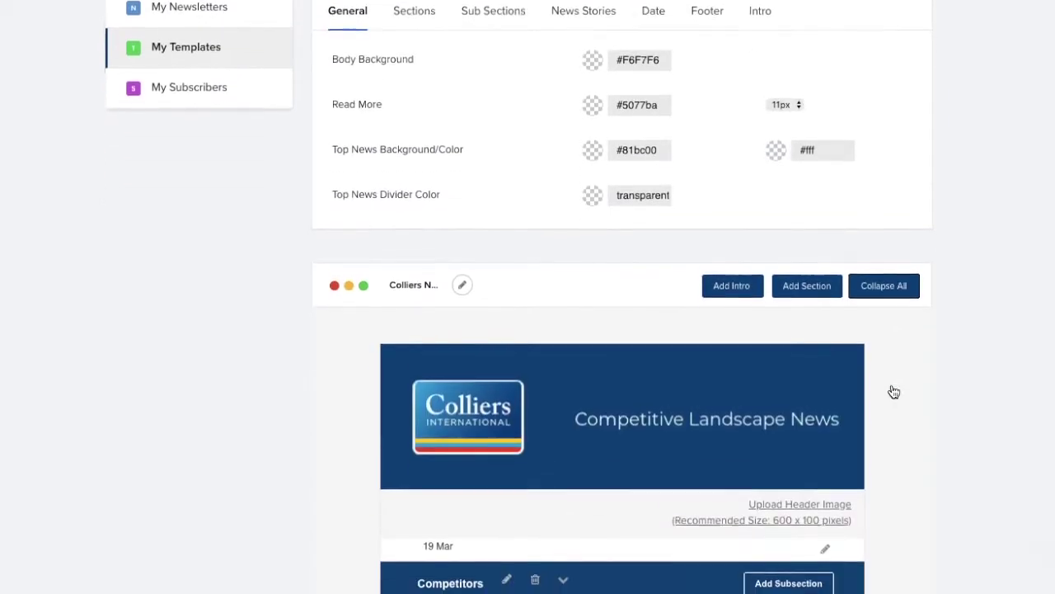
scroll(891, 390, down, 2)
scroll(891, 390, down, 1)
scroll(891, 390, down, 1)
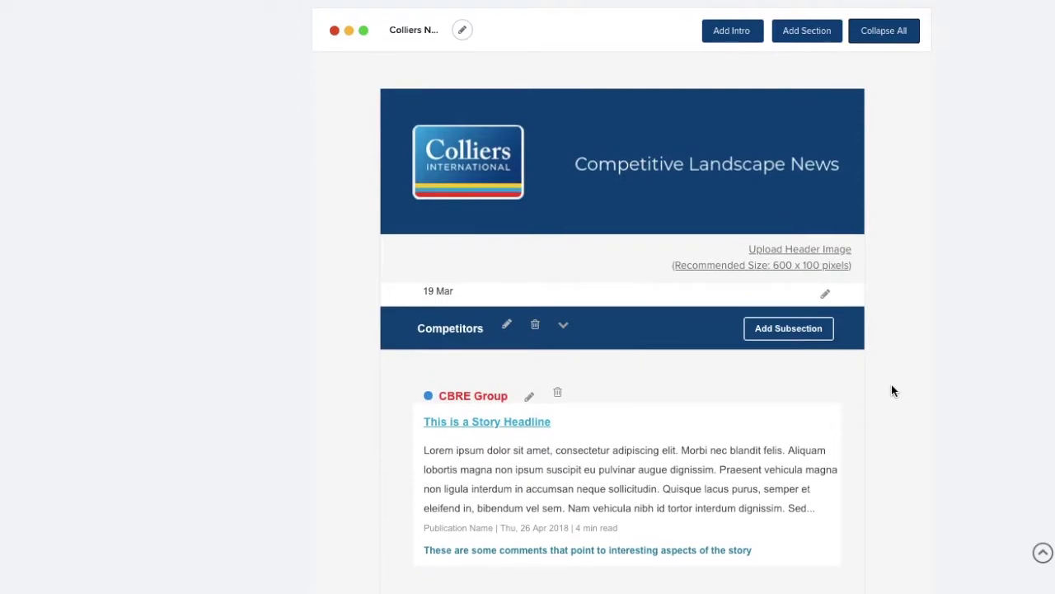
click(565, 329)
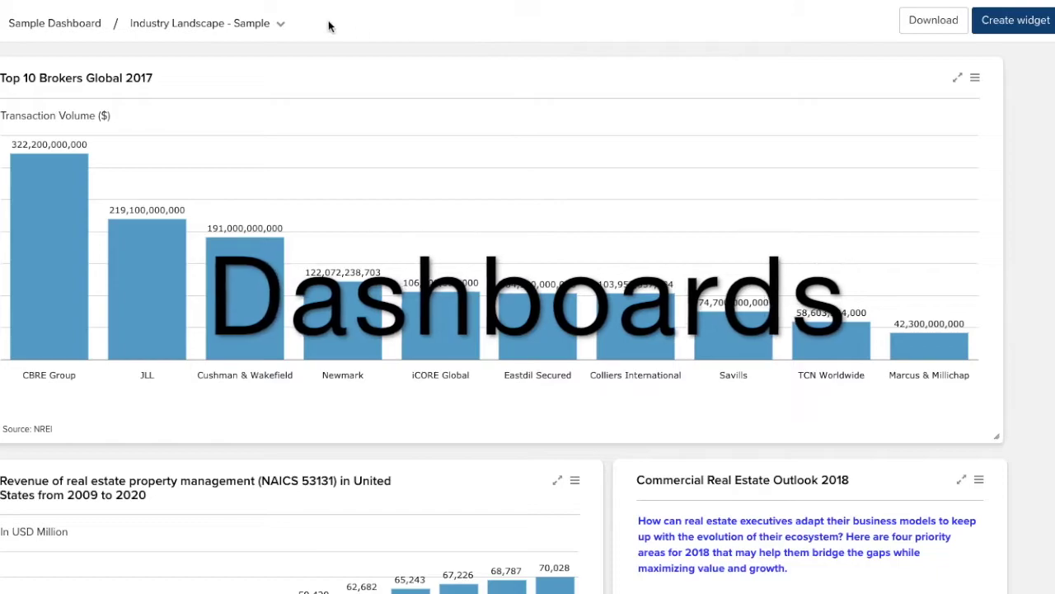
Step: Switch to the Competitive Landscape - Sample workspace and enlarge the Competitors' Activities by Topic chart
click(279, 24)
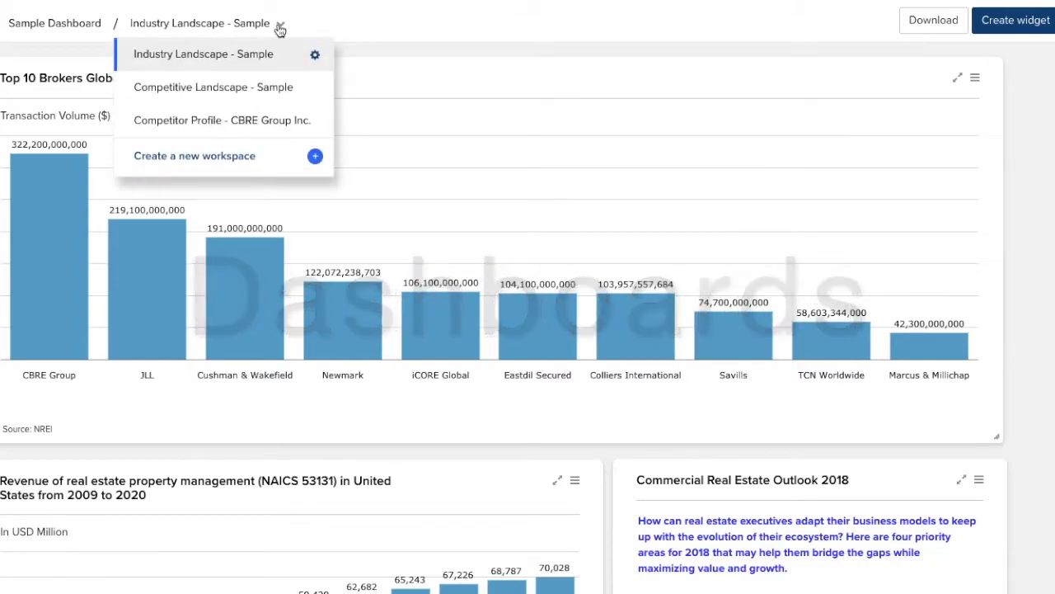
click(261, 98)
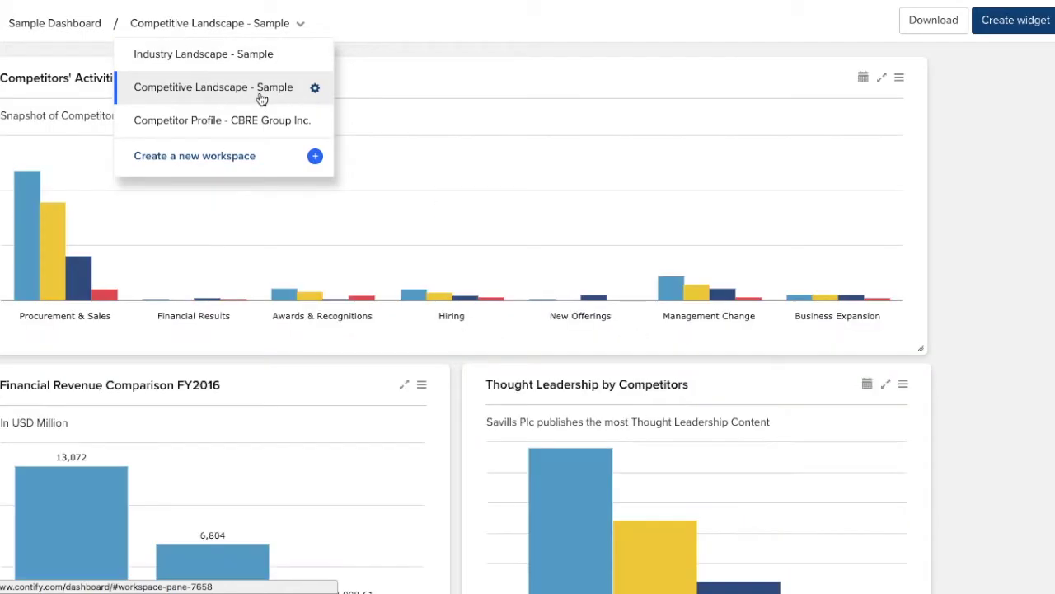
click(883, 79)
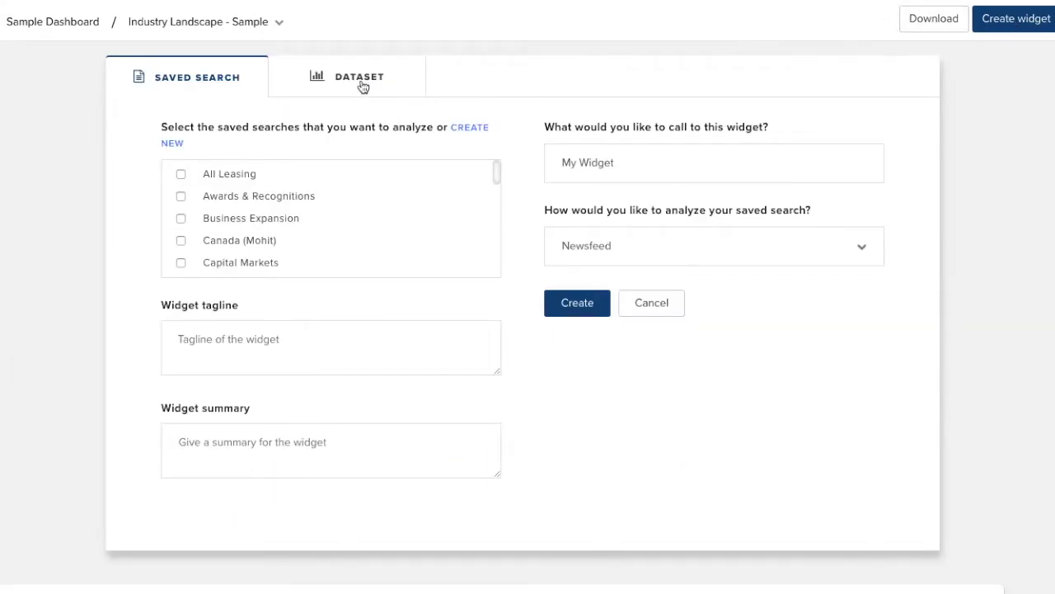
Step: Set the new widget's source to Dataset, leaving the chart type unselected
click(363, 87)
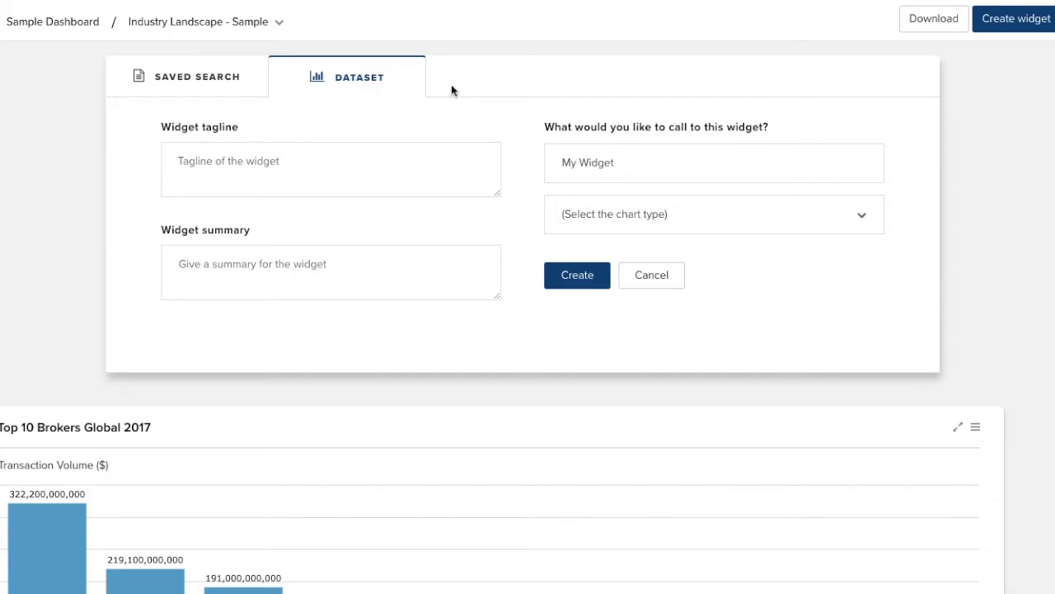
click(866, 220)
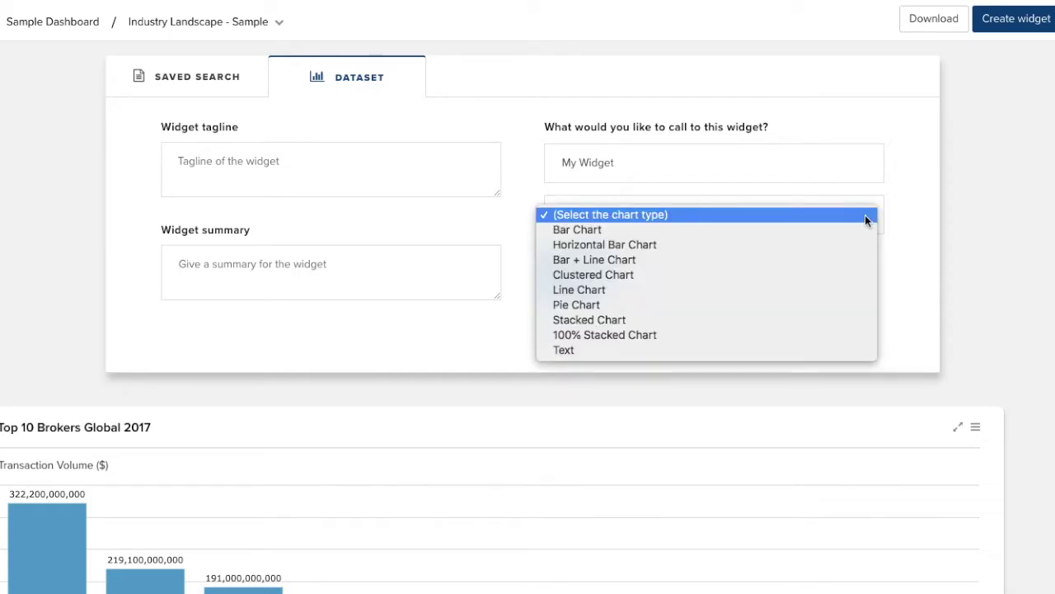
click(866, 220)
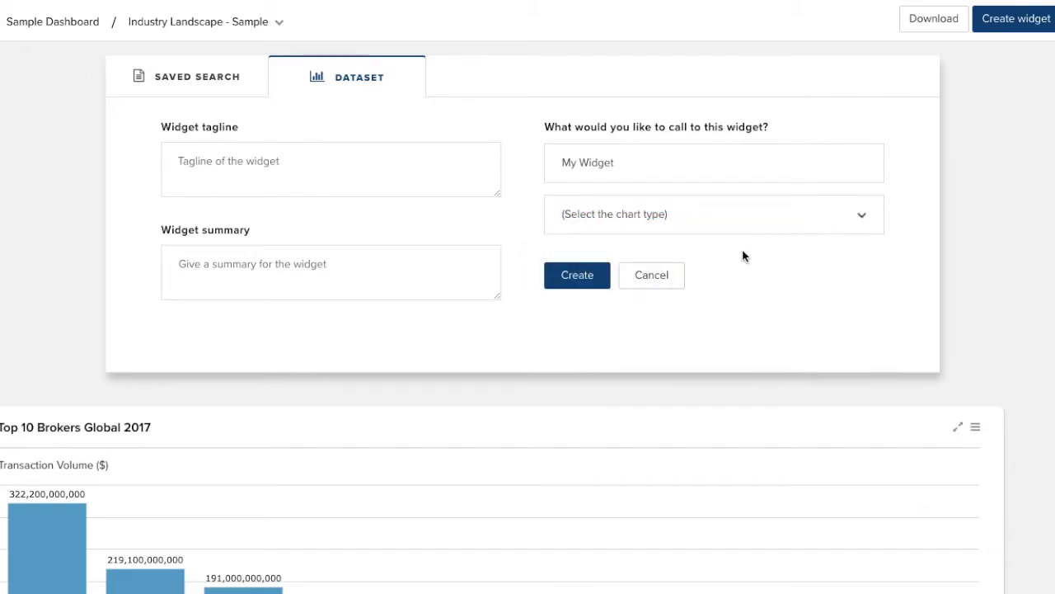
Step: Cancel the unfinished widget to return to the Industry Landscape dashboard charts
click(658, 281)
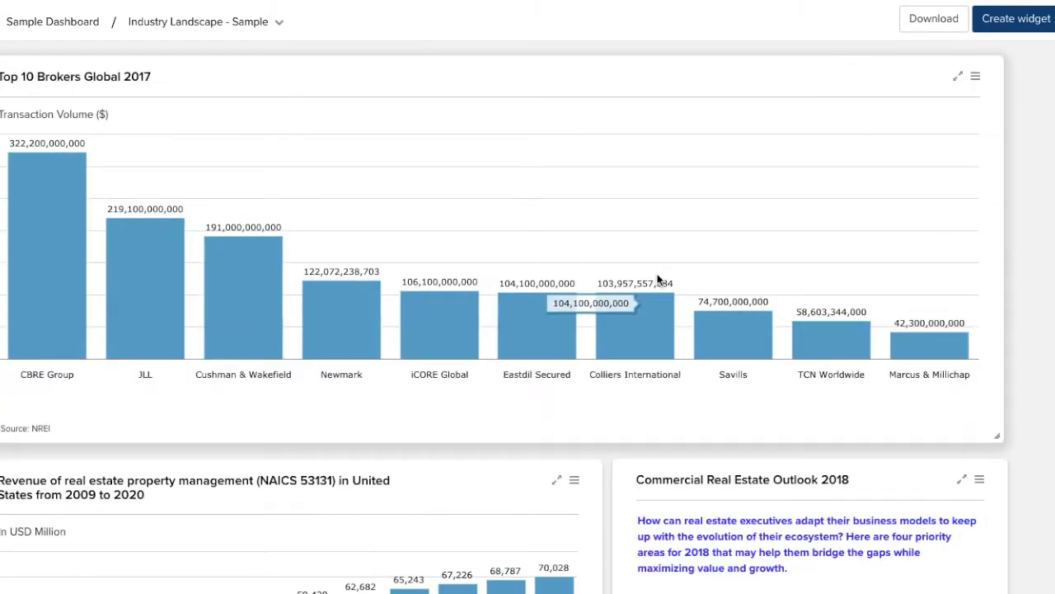
scroll(1024, 266, down, 1)
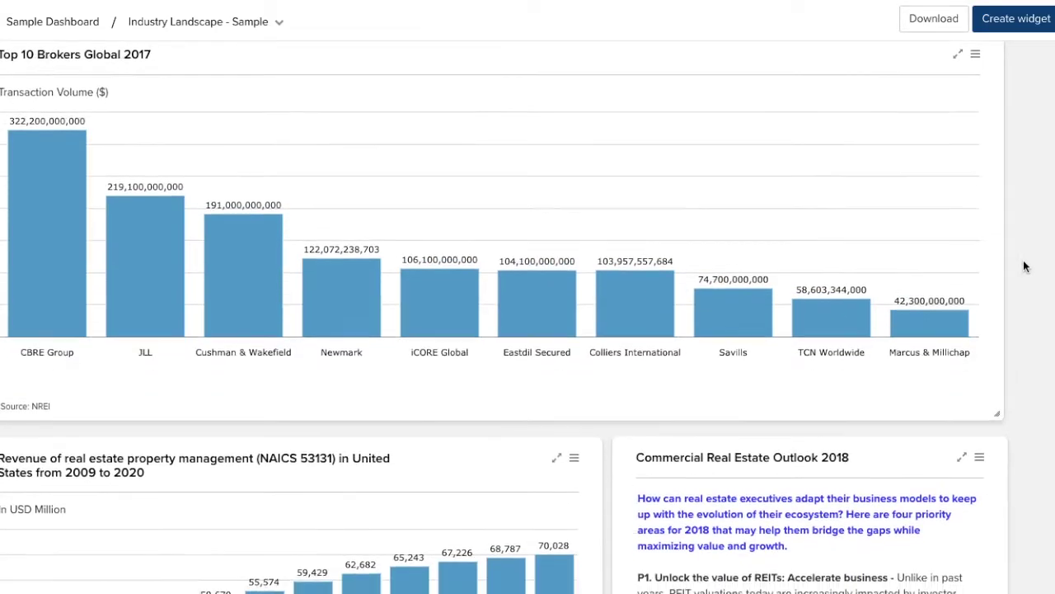
scroll(1024, 265, down, 1)
Step: Scroll down the dashboard to the Commercial Real Estate Activities by Region map
scroll(1025, 266, down, 2)
scroll(1025, 266, down, 1)
scroll(1025, 265, down, 2)
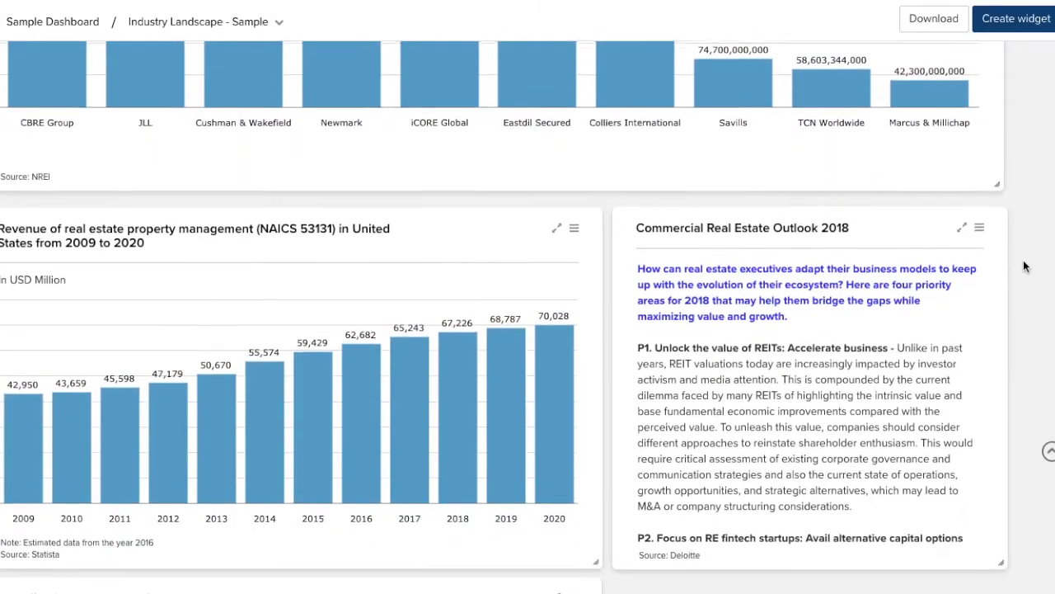
scroll(1025, 266, down, 1)
scroll(1025, 265, down, 1)
scroll(1024, 266, down, 1)
scroll(1025, 265, down, 2)
scroll(1025, 266, down, 3)
scroll(1024, 265, down, 1)
scroll(1024, 266, down, 1)
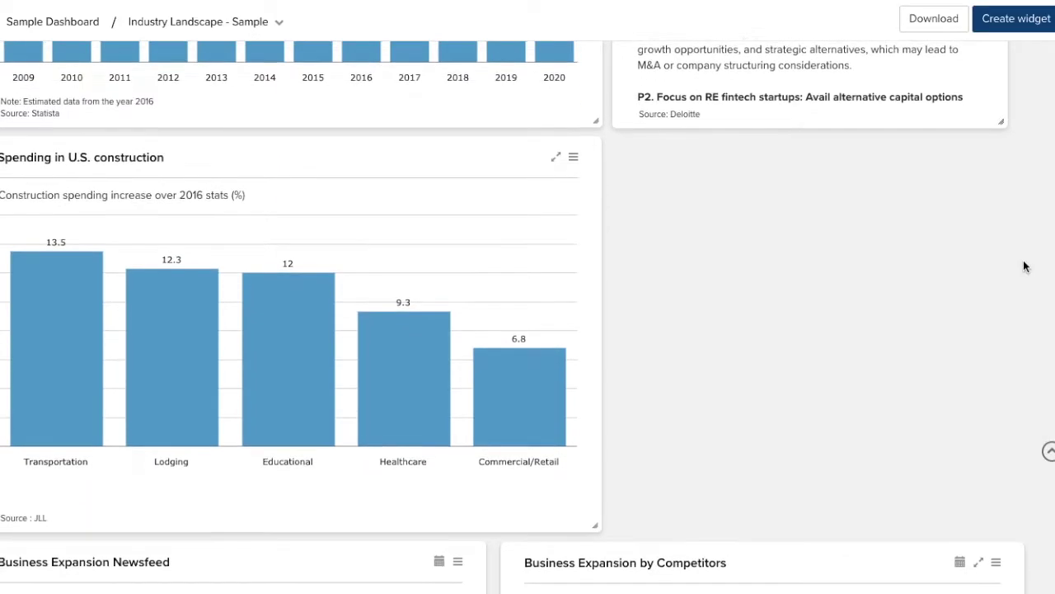
scroll(1025, 265, down, 1)
scroll(1024, 266, down, 2)
scroll(1025, 265, down, 1)
scroll(1025, 266, down, 1)
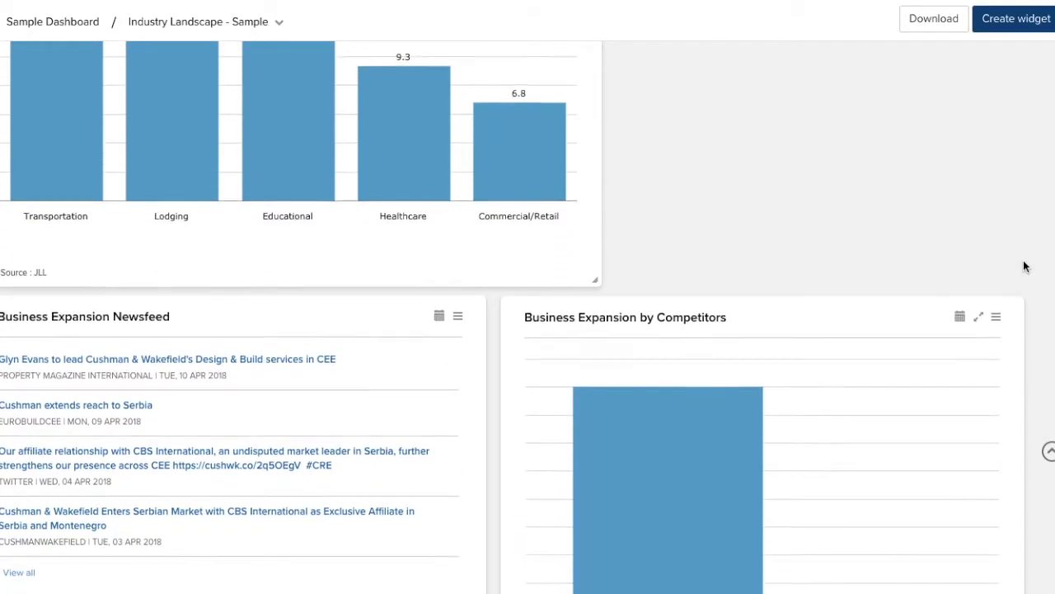
scroll(1025, 266, down, 2)
scroll(1025, 265, down, 1)
scroll(1024, 262, down, 1)
scroll(1024, 262, down, 3)
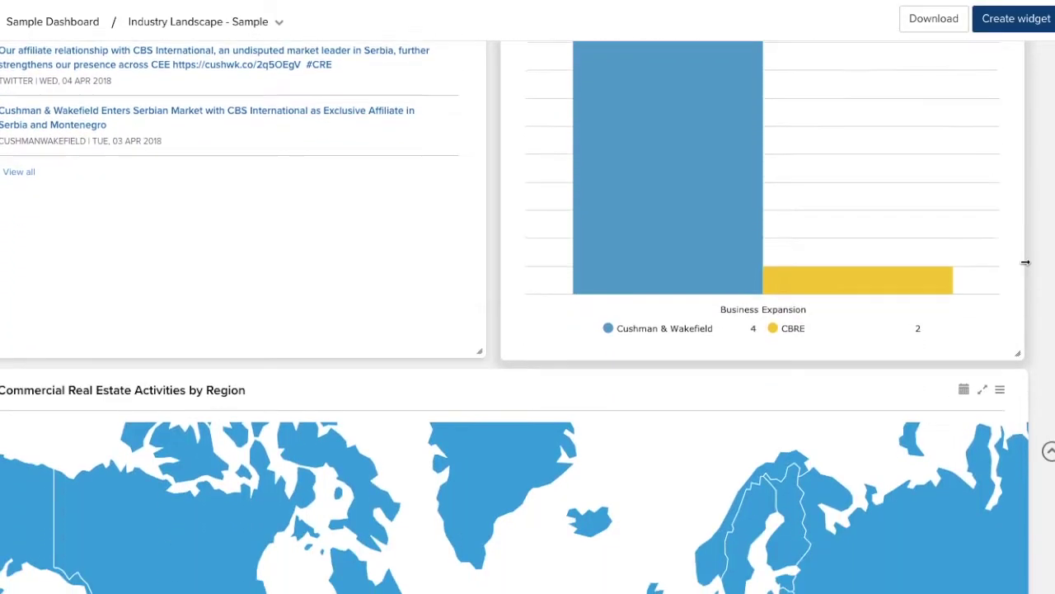
scroll(1024, 262, down, 1)
scroll(1025, 262, down, 4)
scroll(1025, 262, down, 3)
scroll(1025, 262, down, 1)
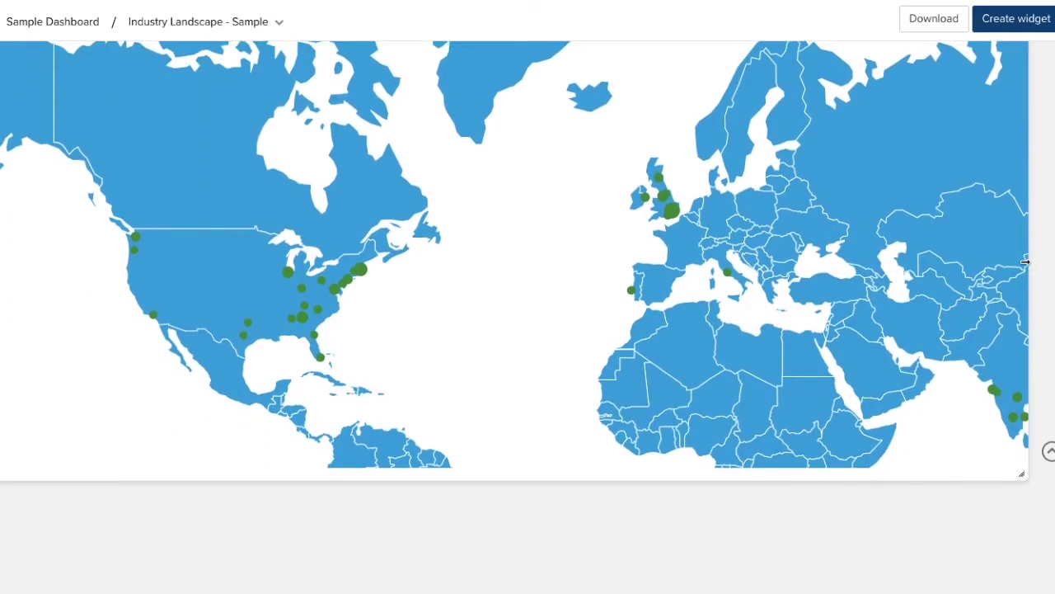
scroll(410, 171, up, 4)
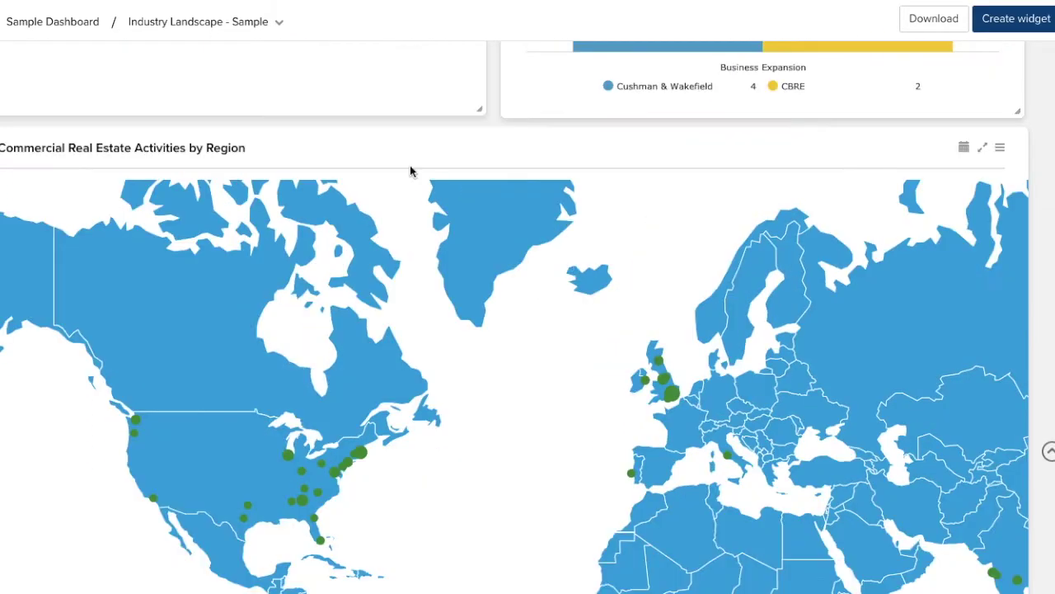
click(260, 24)
mouse_move(221, 124)
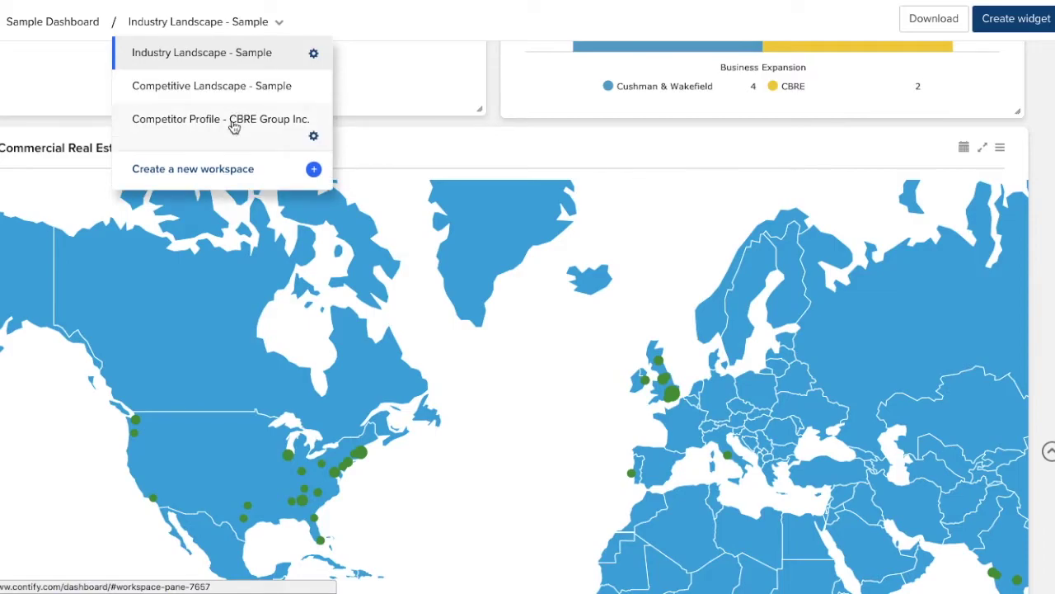
Step: On the Competitor Profile - CBRE Group Inc. dashboard, edit the Revenue by Type (FY17) pie chart
click(234, 124)
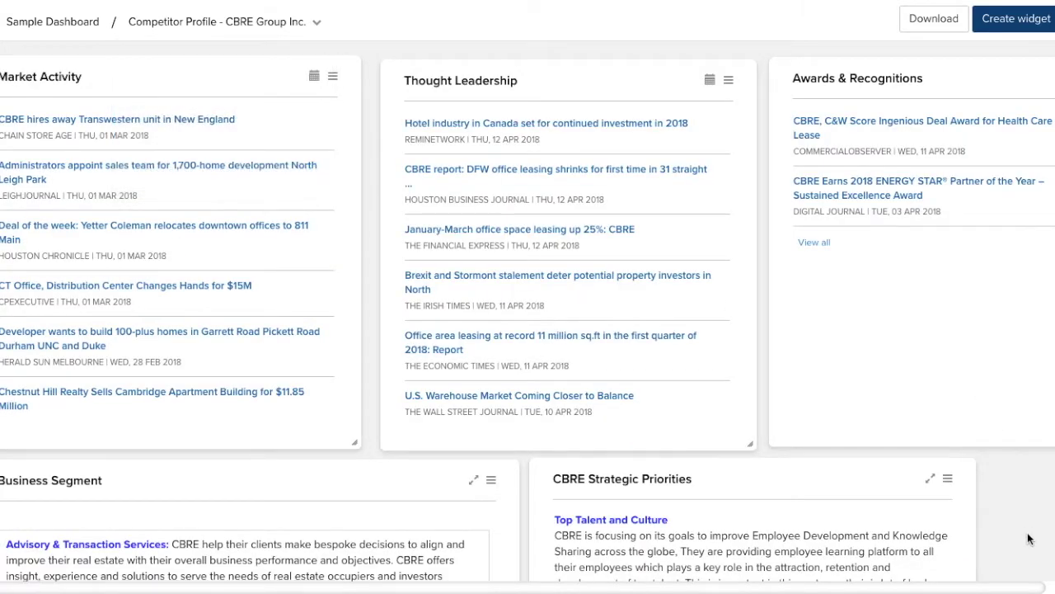
scroll(1028, 538, down, 5)
scroll(1028, 539, down, 4)
scroll(1028, 538, down, 1)
scroll(1027, 538, down, 1)
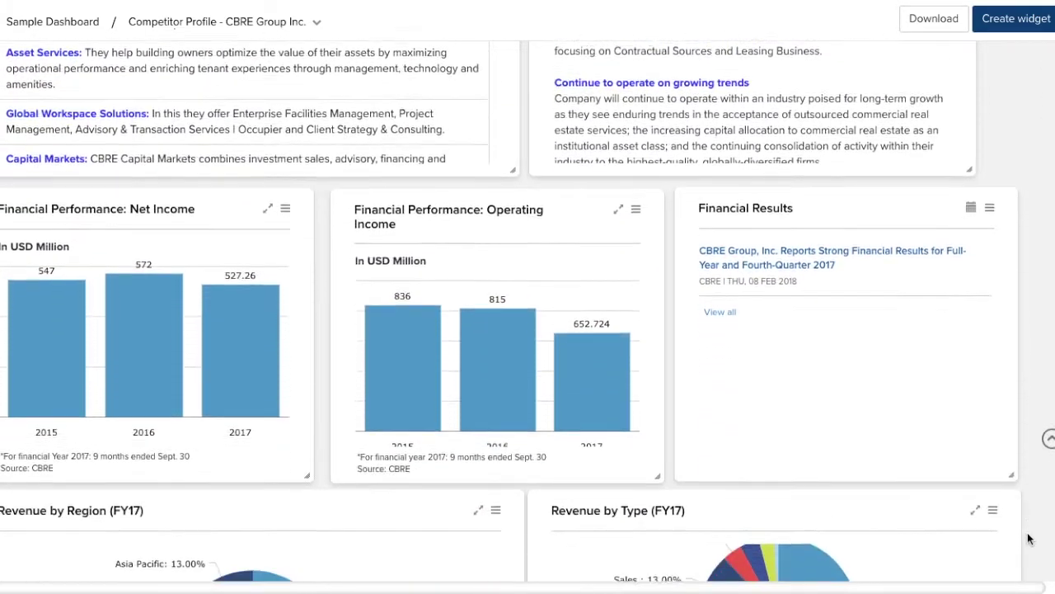
scroll(1028, 538, down, 1)
scroll(1027, 538, down, 3)
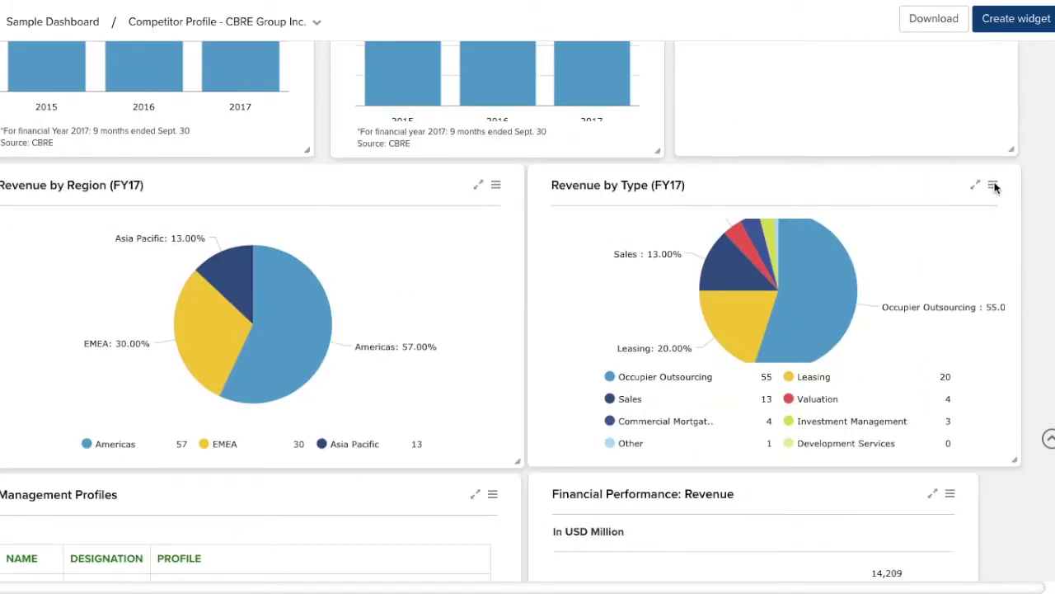
click(994, 188)
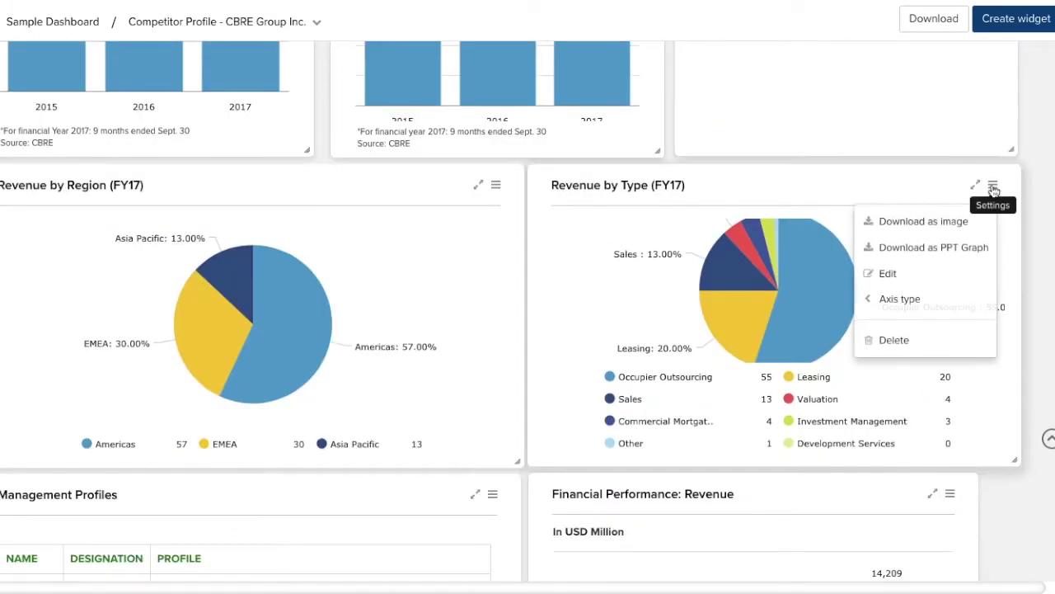
click(888, 277)
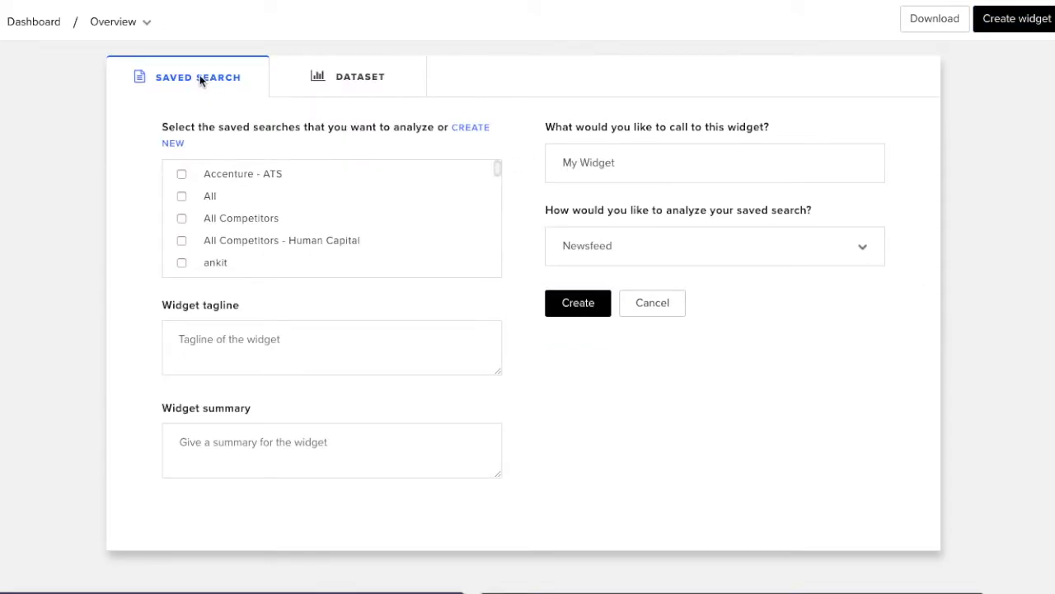
Step: Set the saved-search widget to analyse Filter Categories by Competitors, then cancel it
click(714, 261)
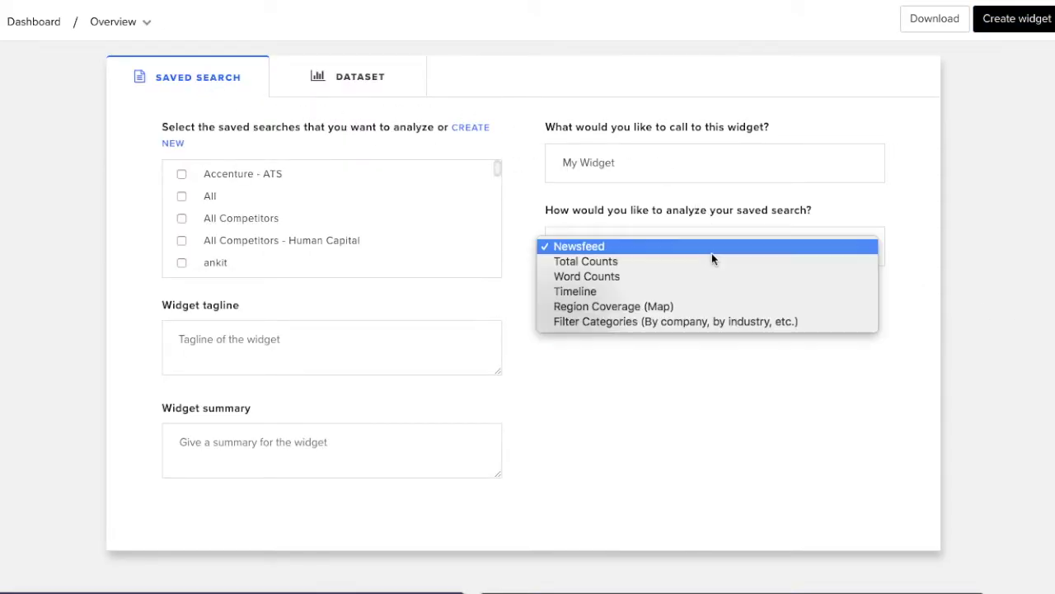
click(693, 321)
click(685, 307)
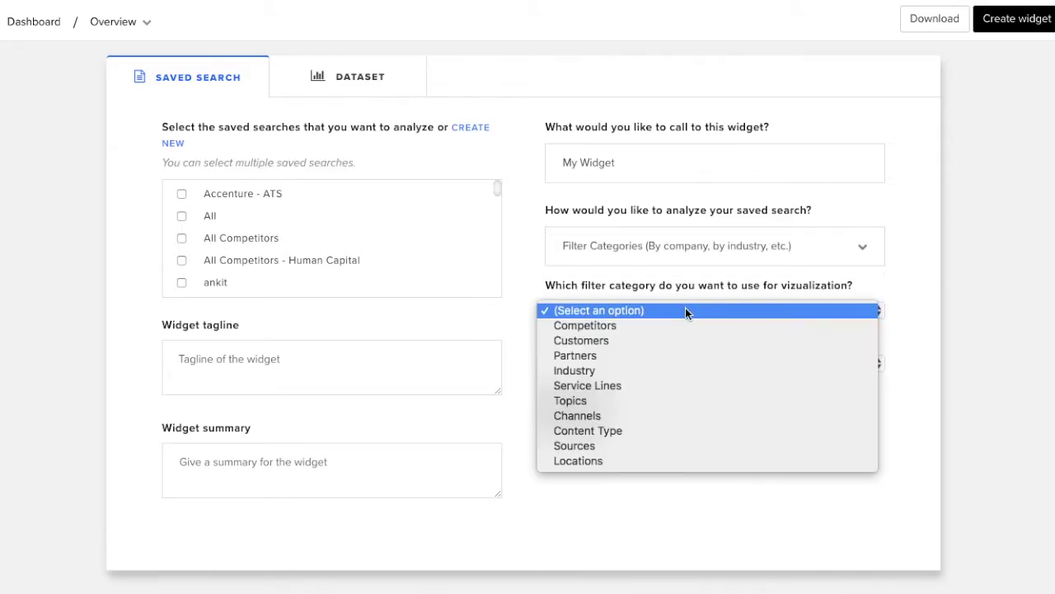
click(681, 325)
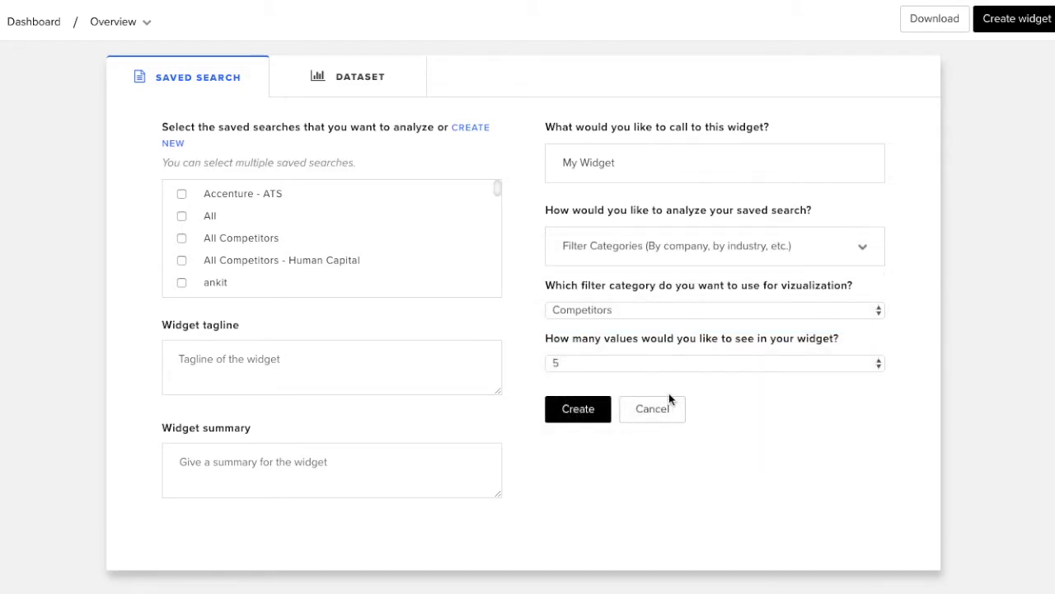
click(665, 416)
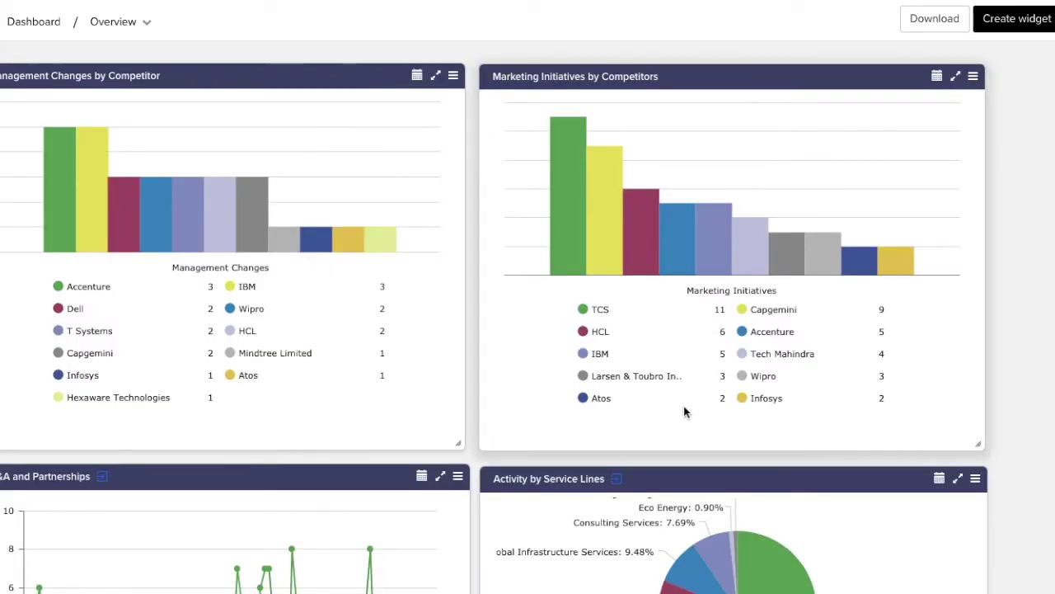
scroll(1029, 276, down, 3)
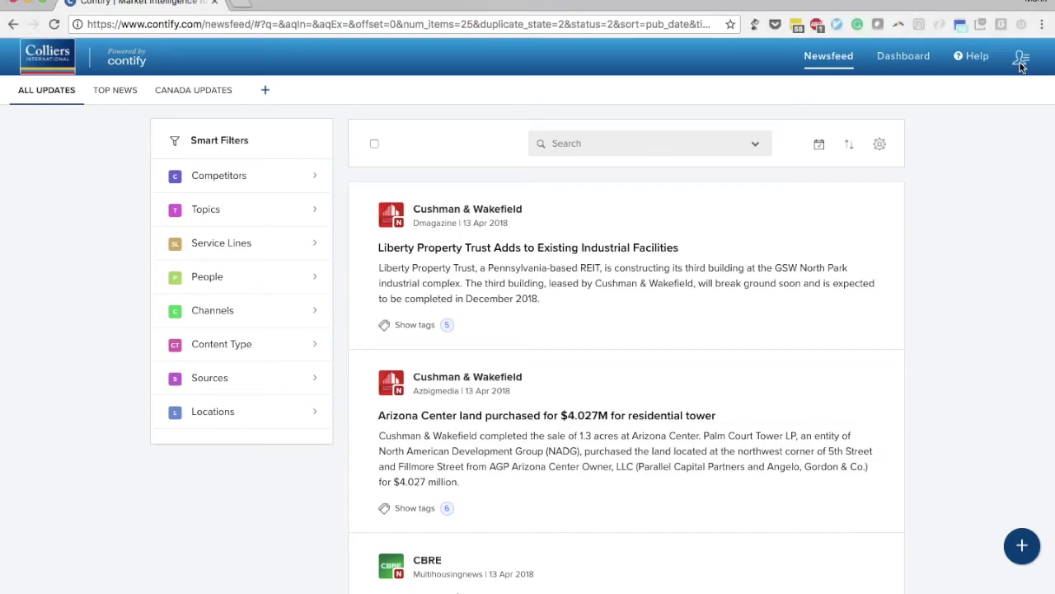
Step: Open Account Management from the user icon menu, then reopen the user menu
click(1021, 60)
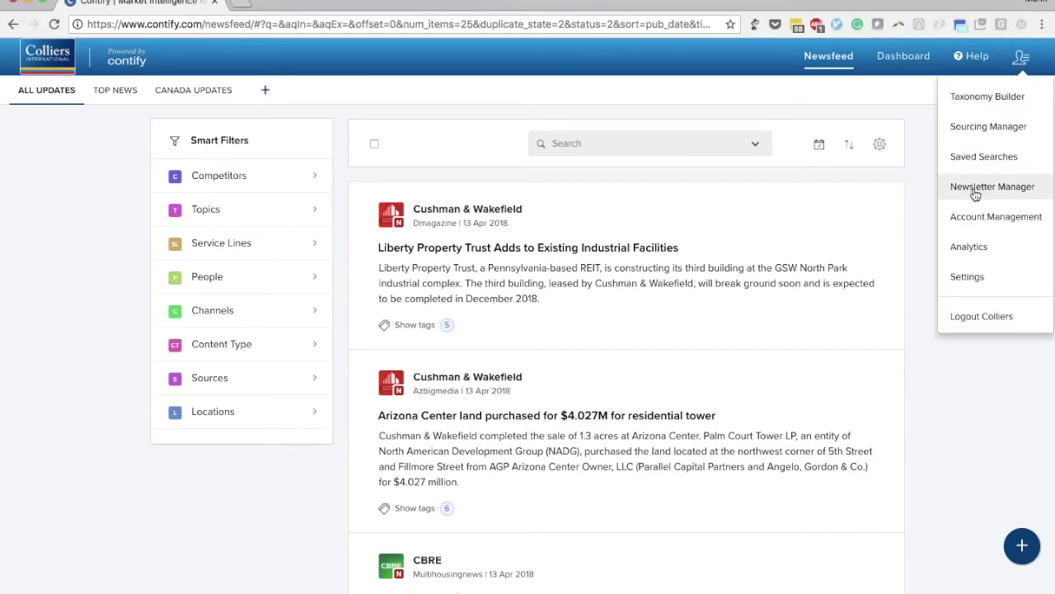
click(976, 217)
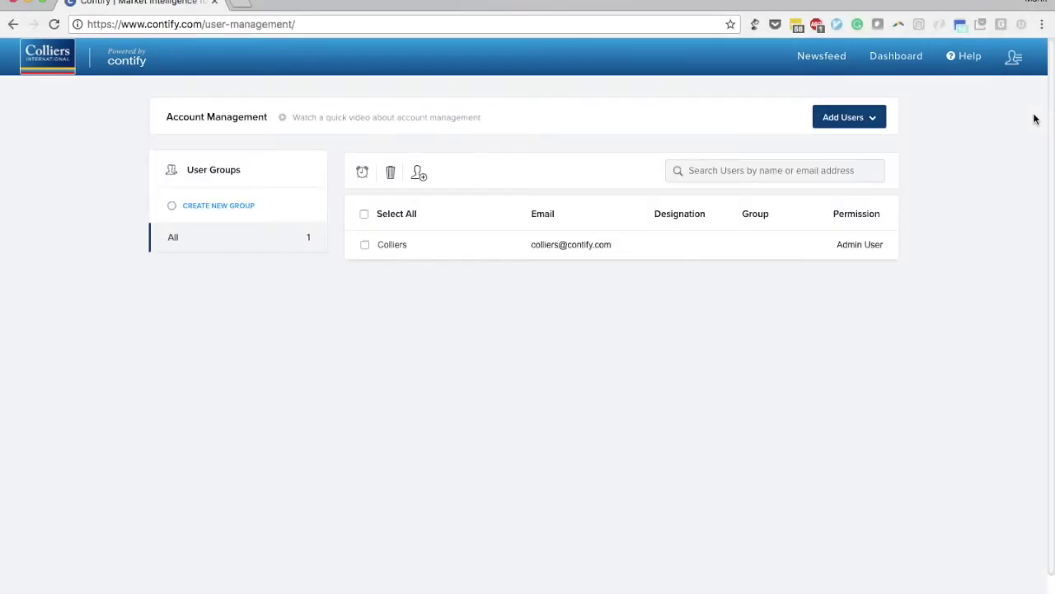
click(1017, 64)
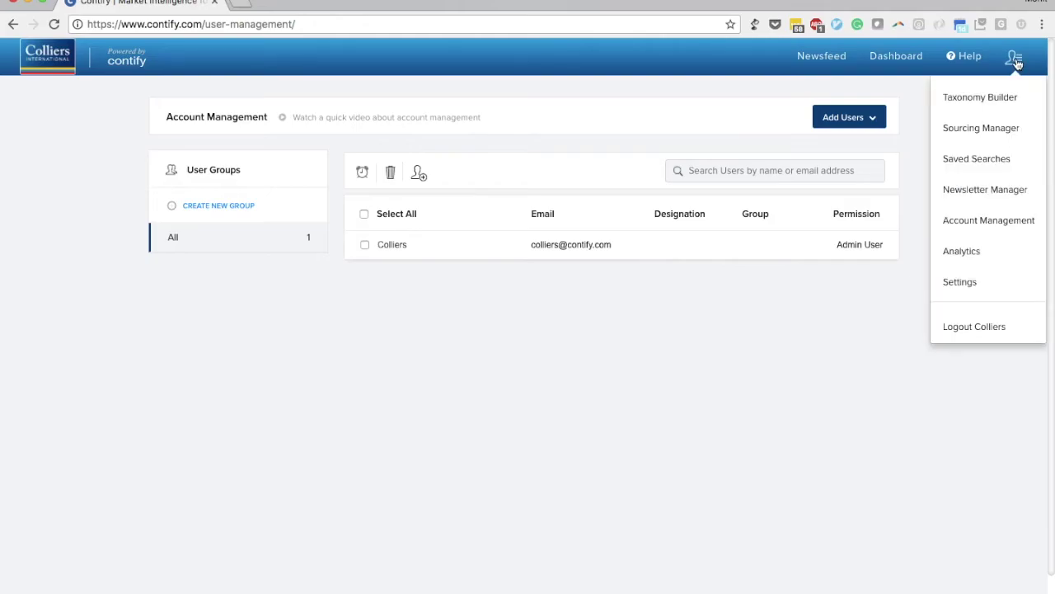